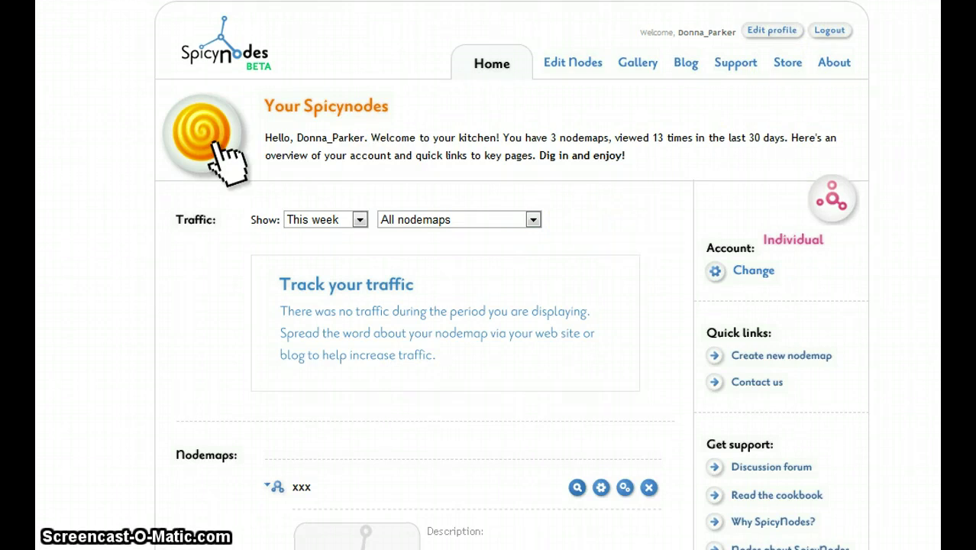
Open the preview of the Microcomputer Applications nodemap and read the full text of its central node.
scroll(512, 305, down, 5)
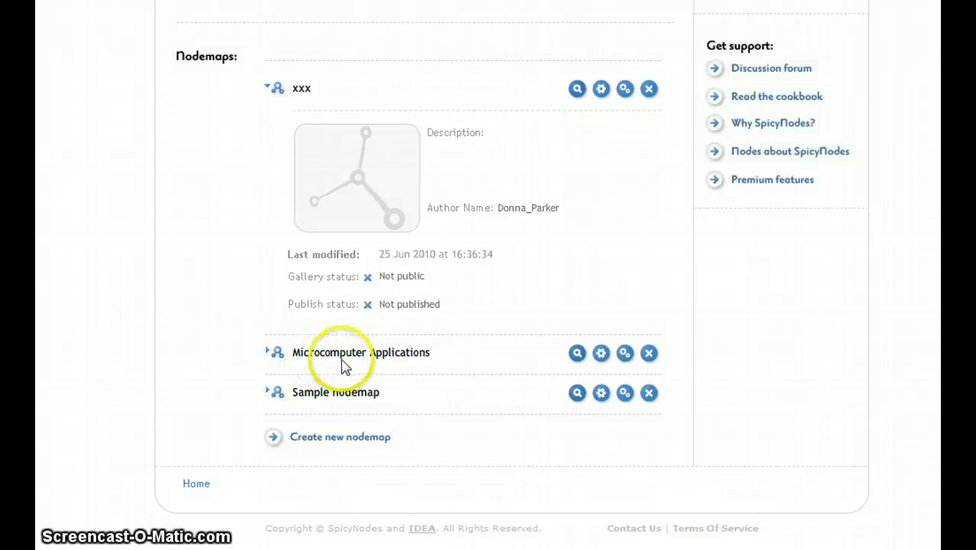
click(578, 354)
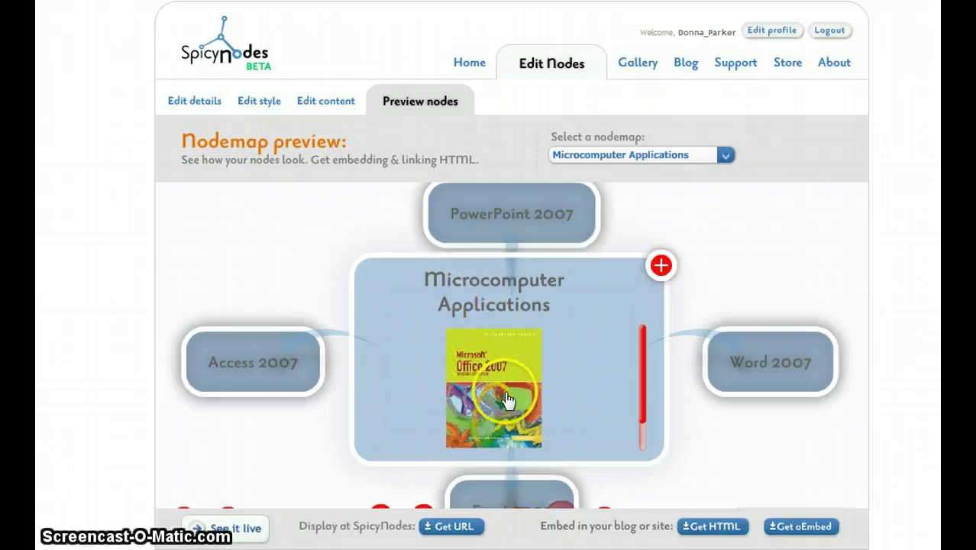
drag(642, 389, 638, 408)
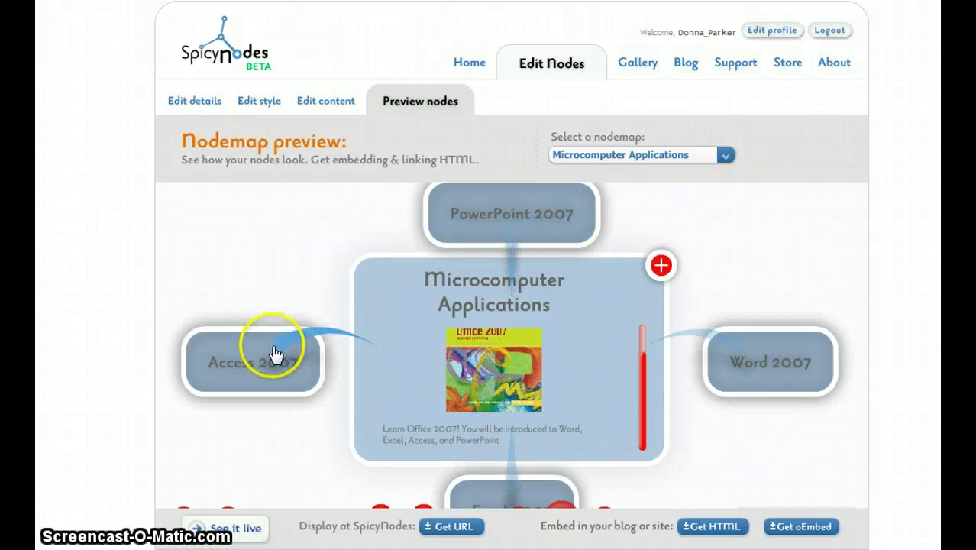
Browse the Word 2007, Excel 2007, Access 2007 and PowerPoint 2007 nodes in the nodemap preview.
click(755, 371)
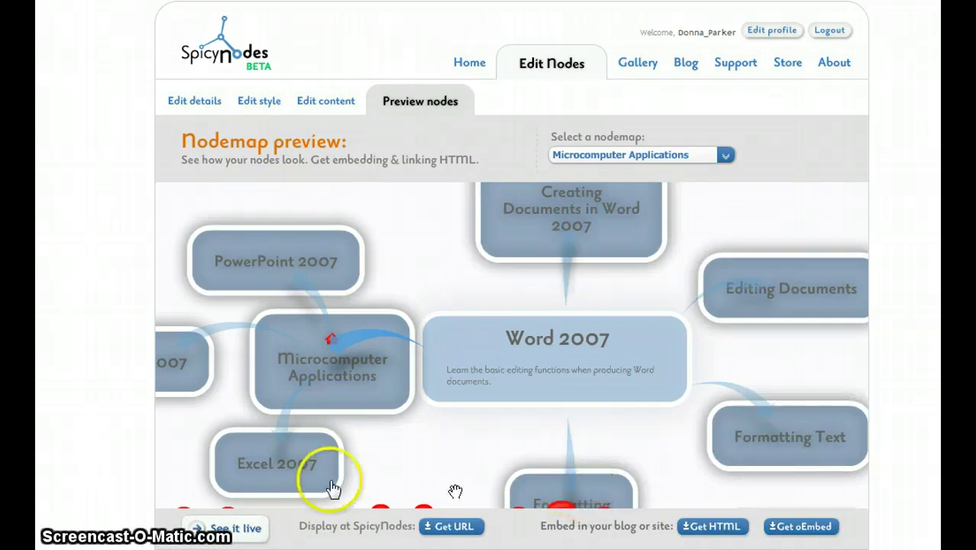
click(305, 489)
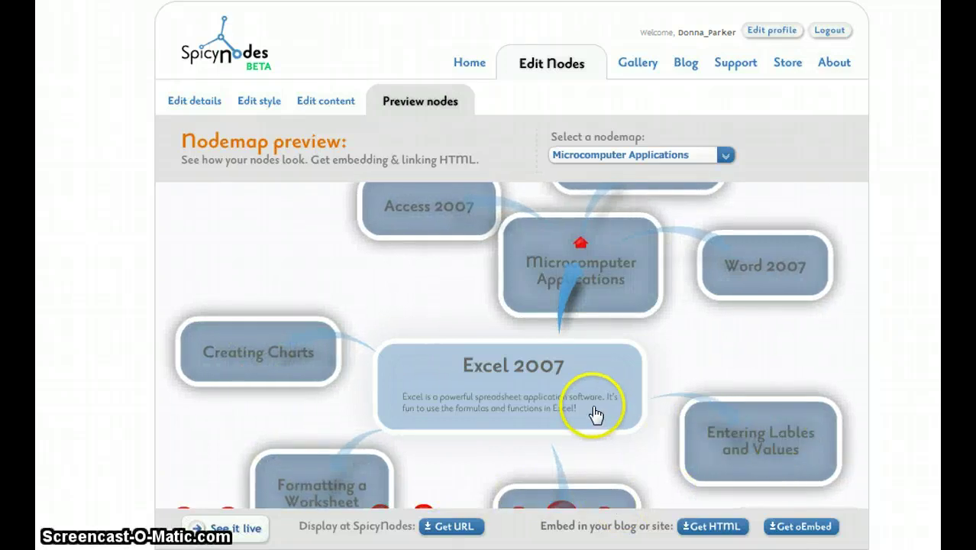
click(463, 217)
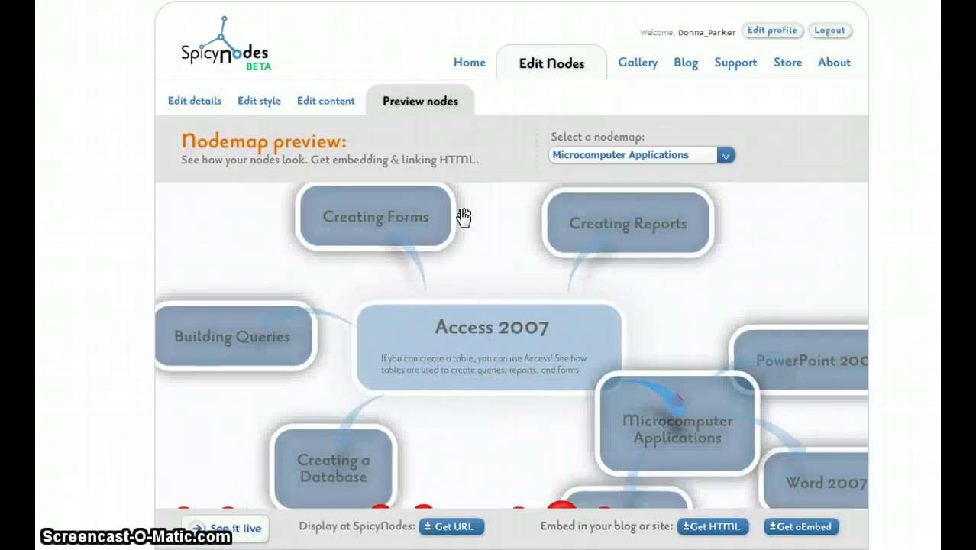
click(779, 370)
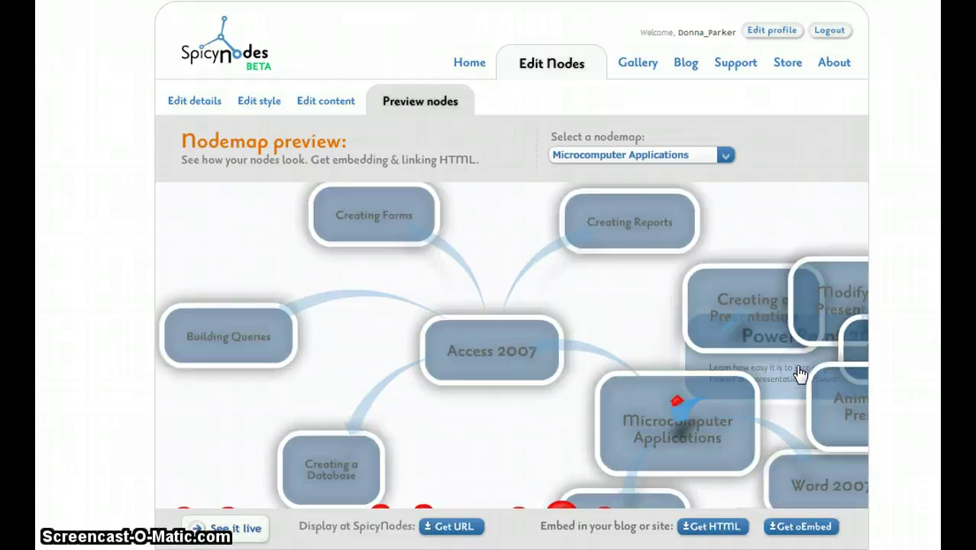
click(658, 334)
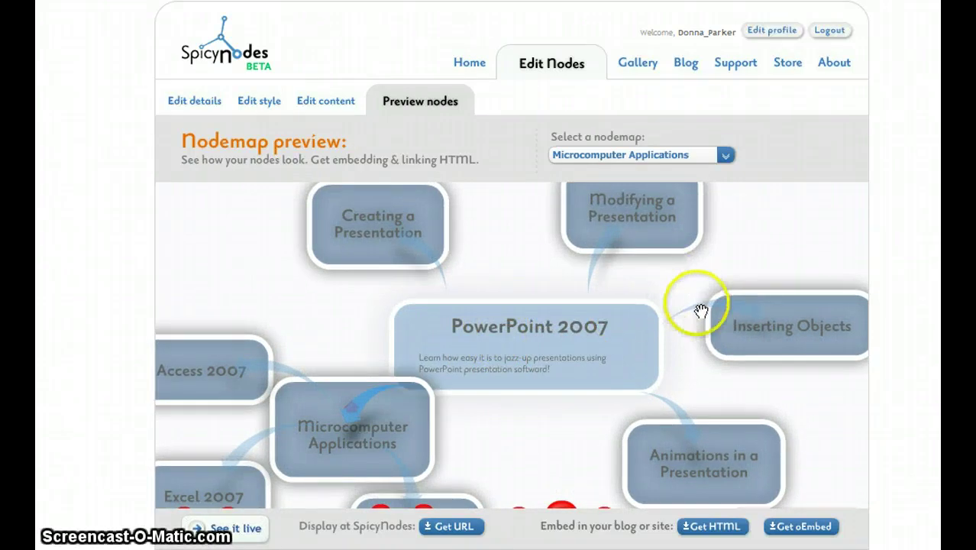
Return to the nodemap list on the home page and reopen the preview of Microcomputer Applications.
click(471, 64)
scroll(569, 382, down, 5)
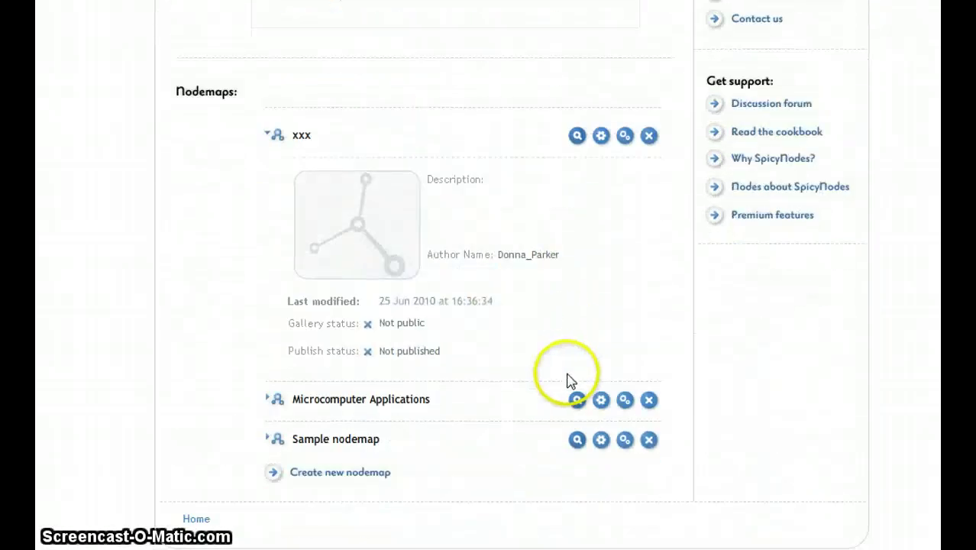
scroll(569, 380, down, 1)
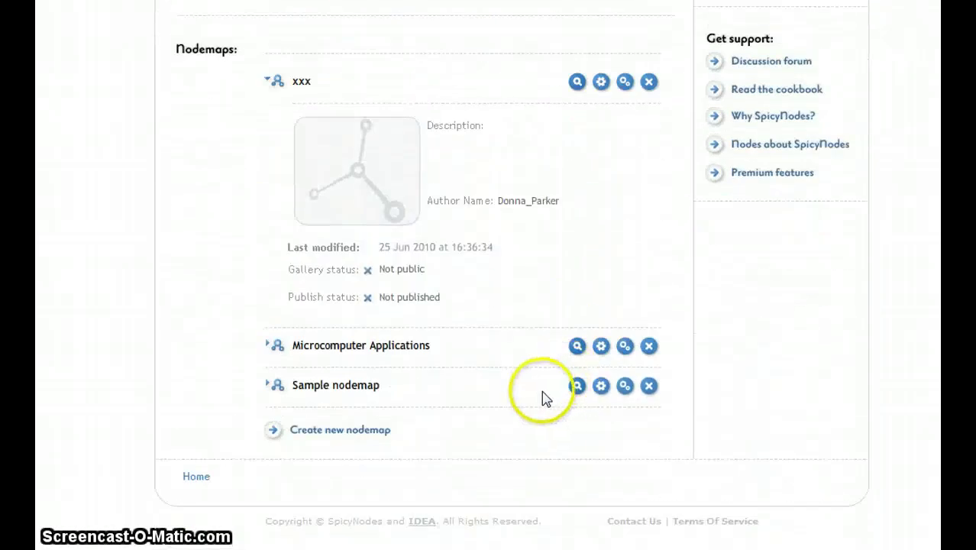
click(603, 347)
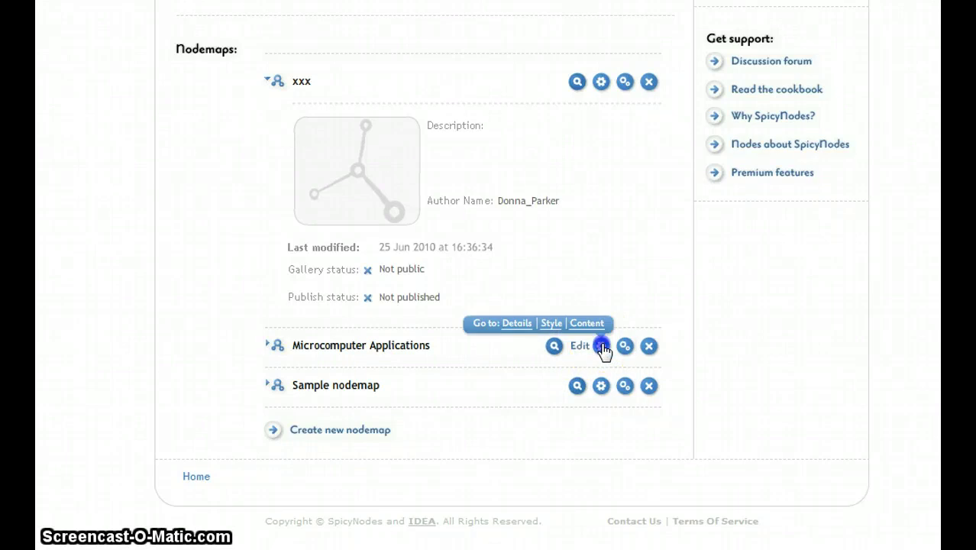
click(552, 347)
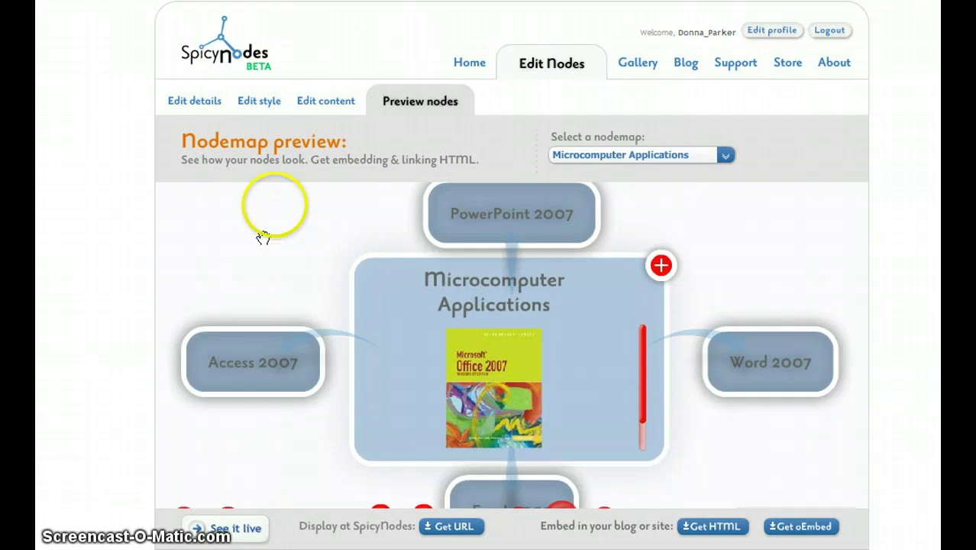
Open the content editor for the nodemap and show the details of the Microcomputer Applications root node.
click(323, 104)
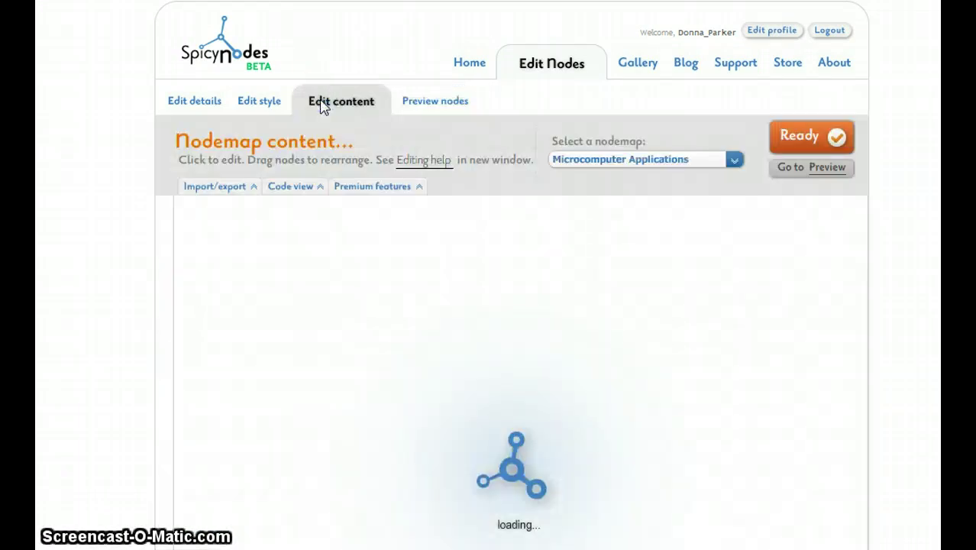
mouse_move(317, 220)
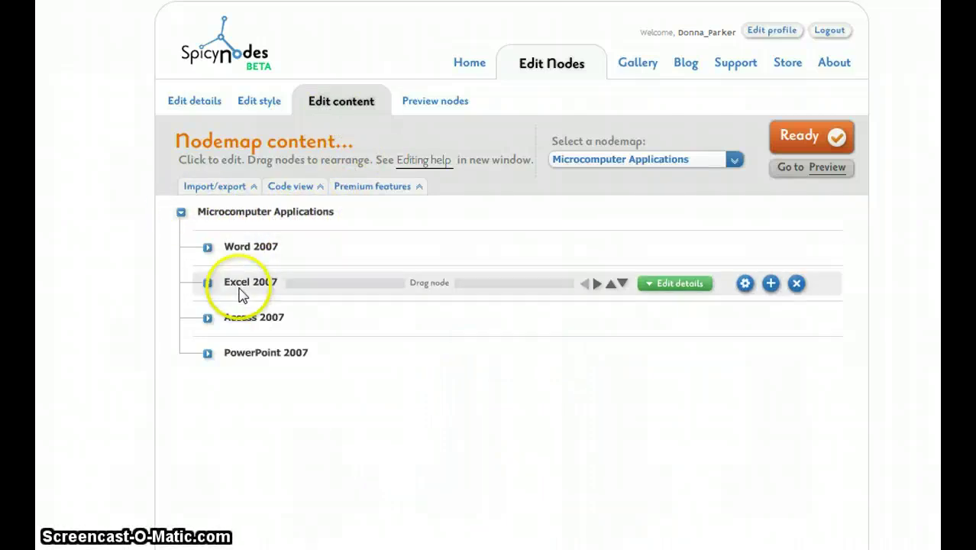
mouse_move(252, 369)
mouse_move(257, 226)
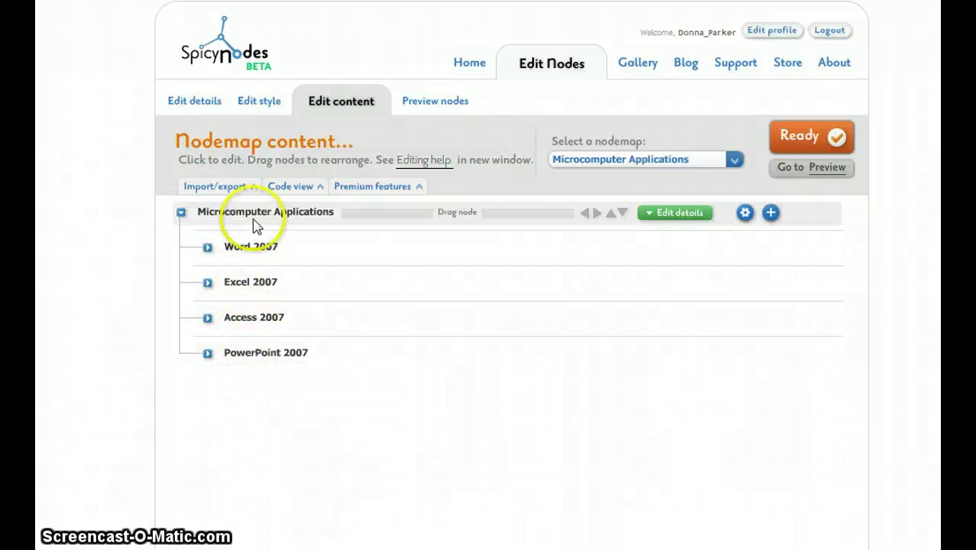
click(672, 217)
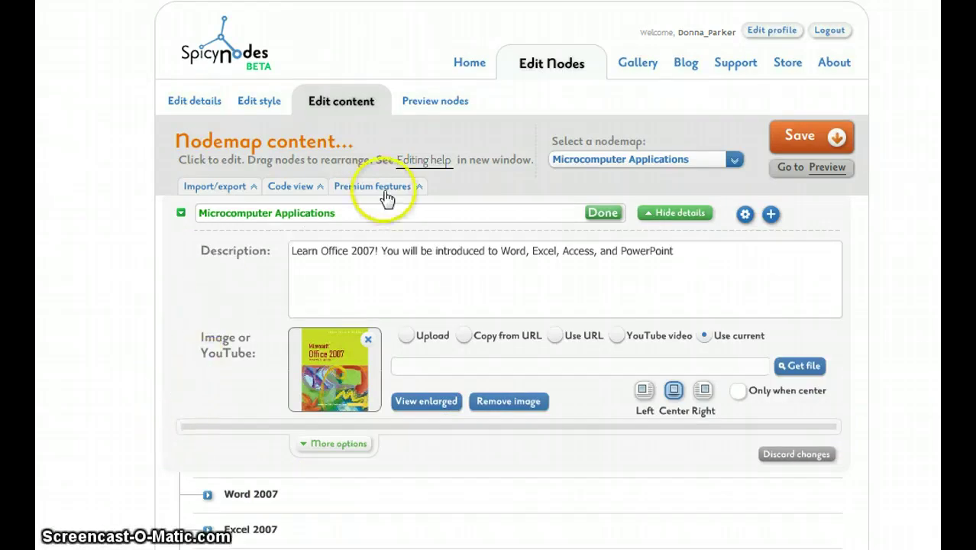
Switch to the nodemap's style settings without saving the content and choose the white style with purple hand-drawn circles.
click(258, 102)
click(600, 288)
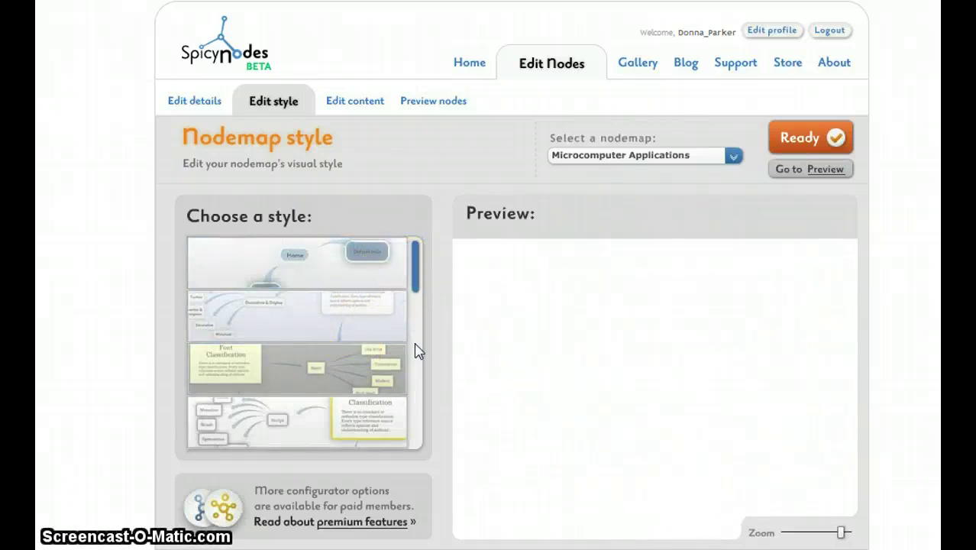
scroll(418, 350, down, 5)
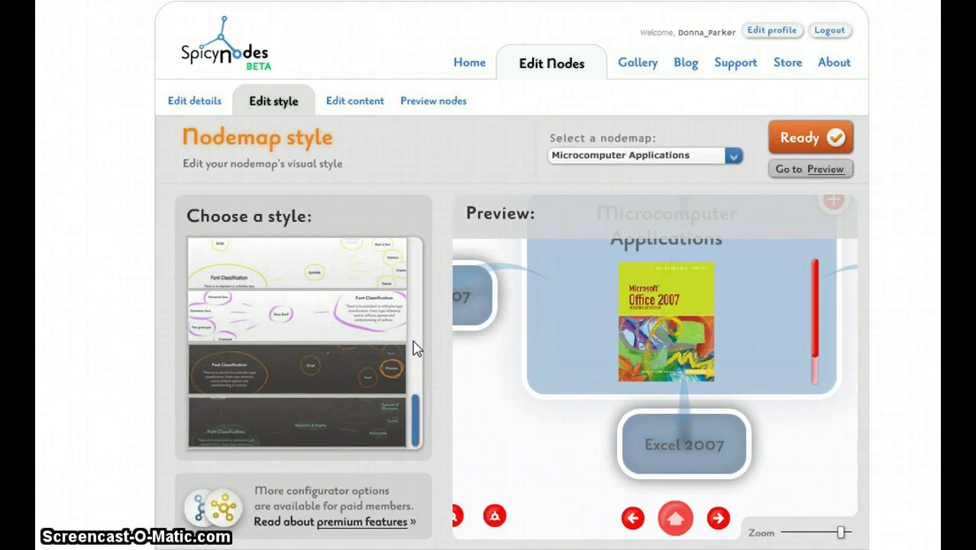
scroll(417, 349, up, 5)
click(373, 403)
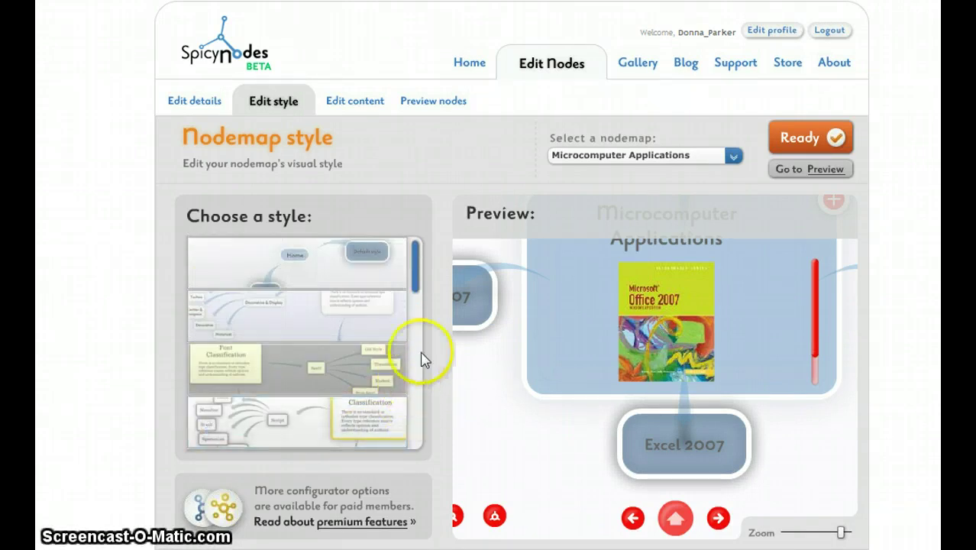
scroll(382, 343, down, 5)
click(359, 323)
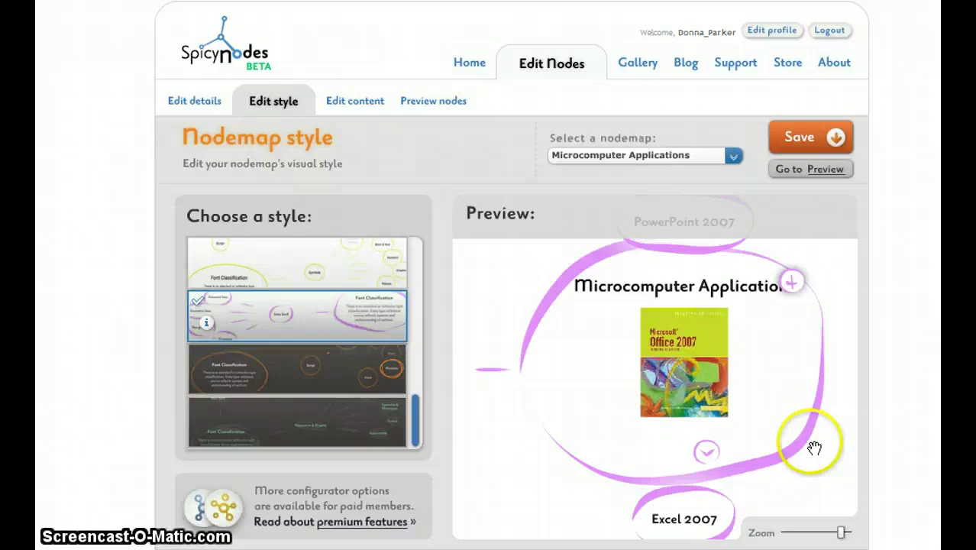
Zoom out the style preview and explore the Word 2007 and Excel 2007 nodes in the purple style.
click(791, 282)
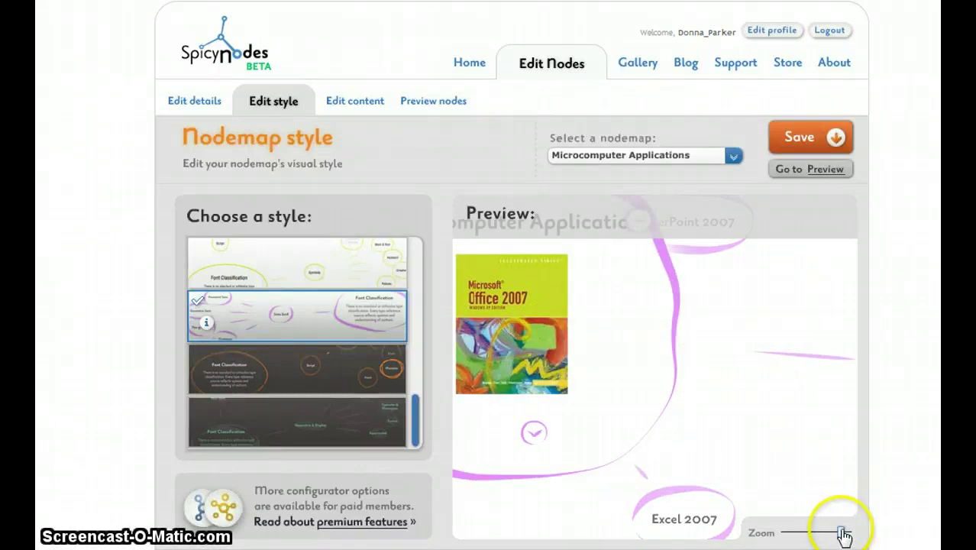
drag(841, 532, 800, 534)
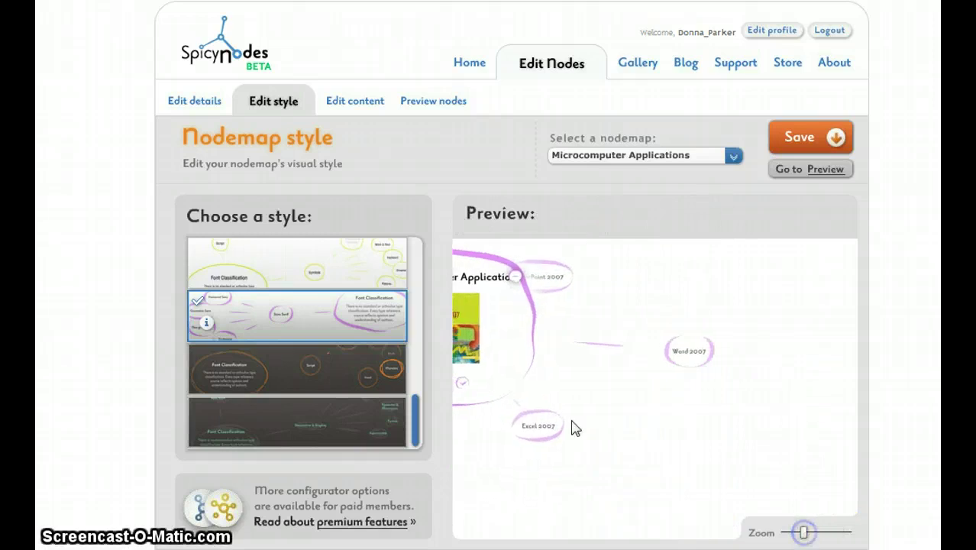
click(524, 350)
click(702, 354)
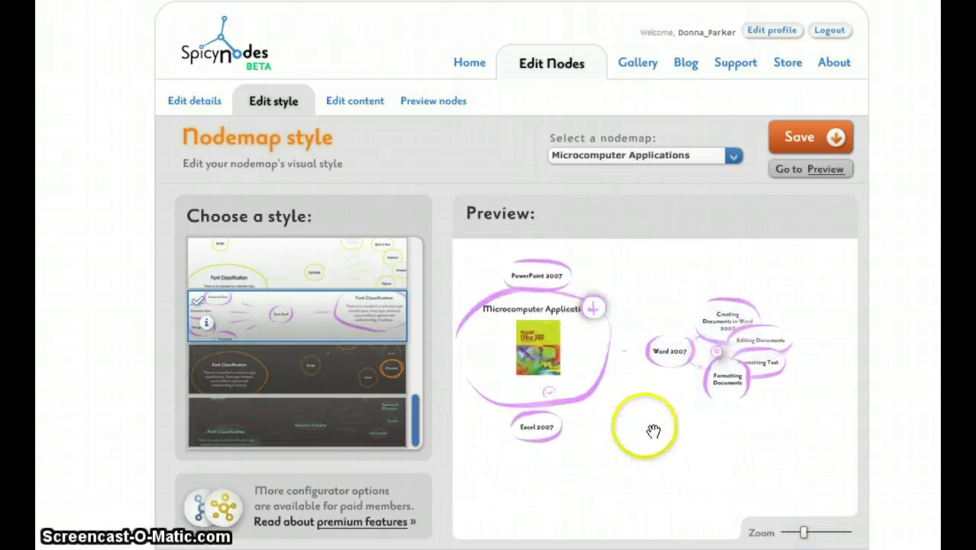
click(535, 440)
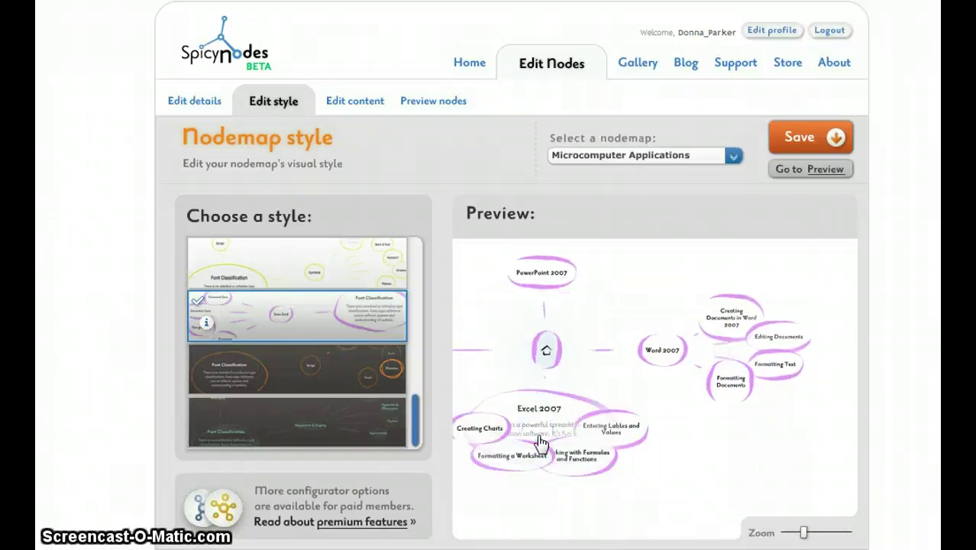
drag(566, 443, 539, 473)
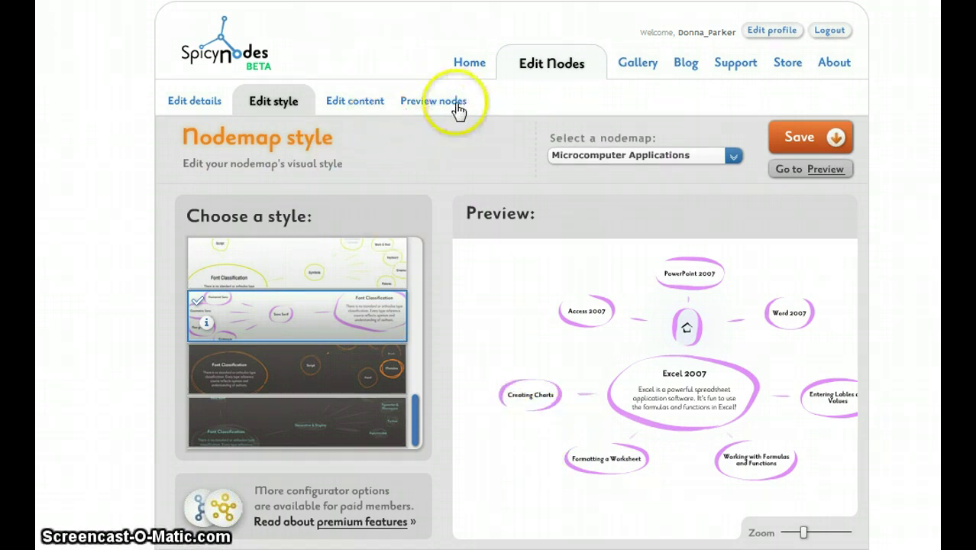
Go to the nodemap preview, discarding the unsaved style change.
click(820, 170)
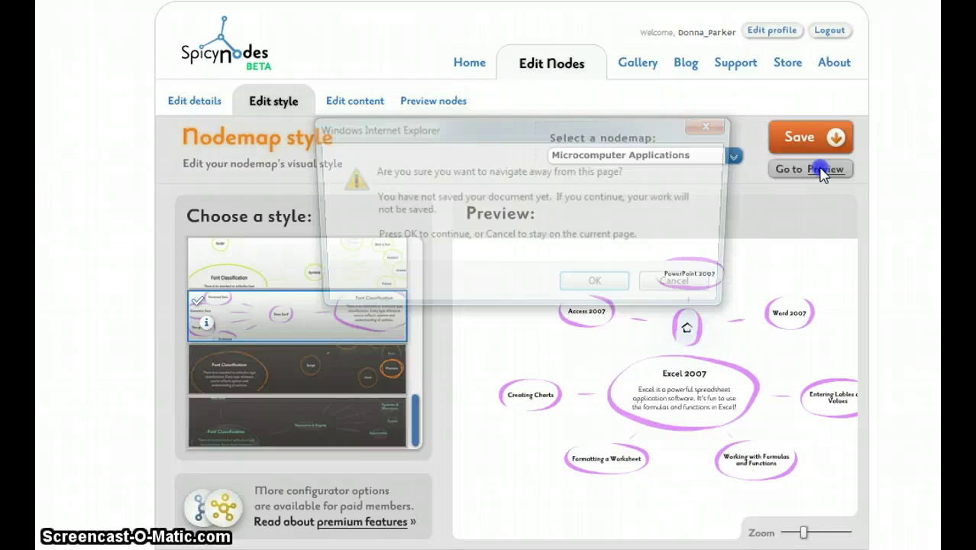
click(627, 293)
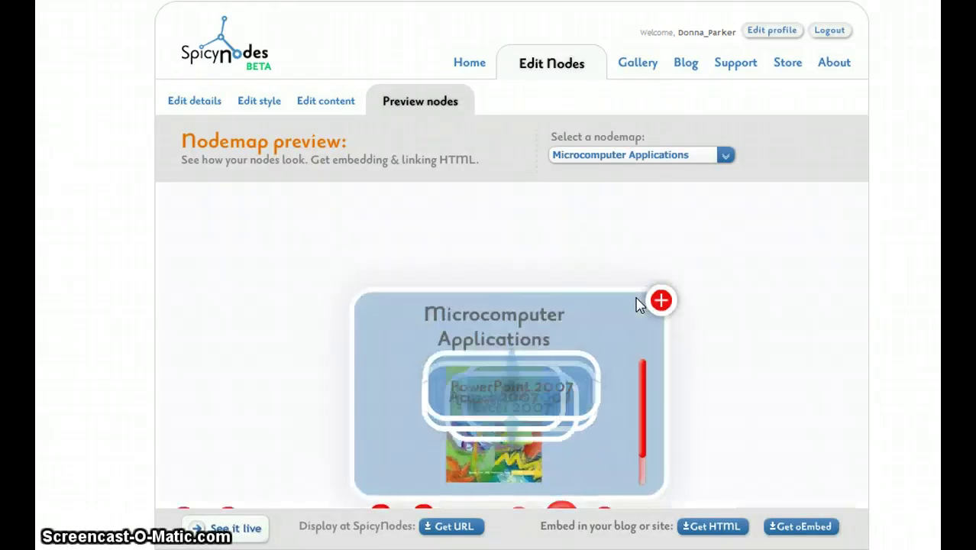
click(556, 297)
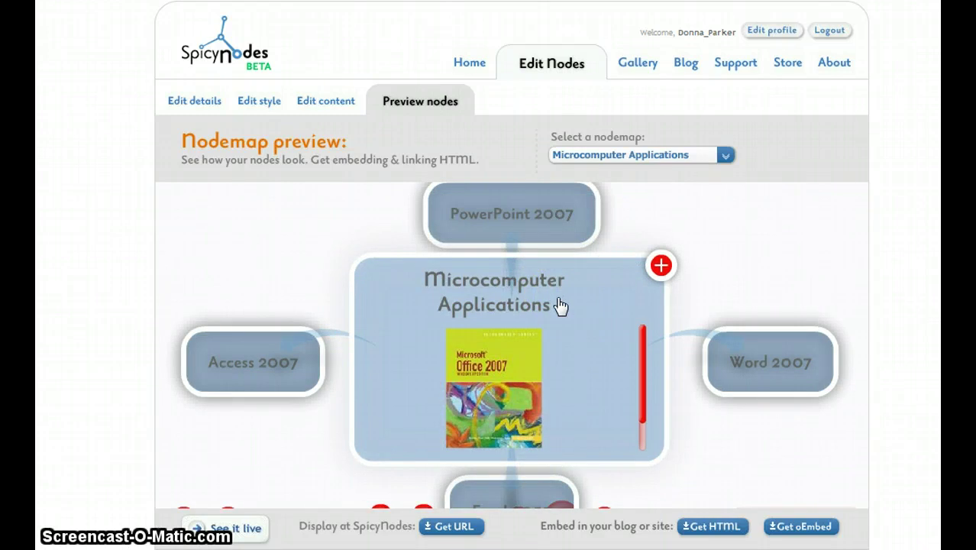
In the content editor, add a node named Windows under Microcomputer Applications with the description "ajdljfaldjfljdlfj".
click(329, 102)
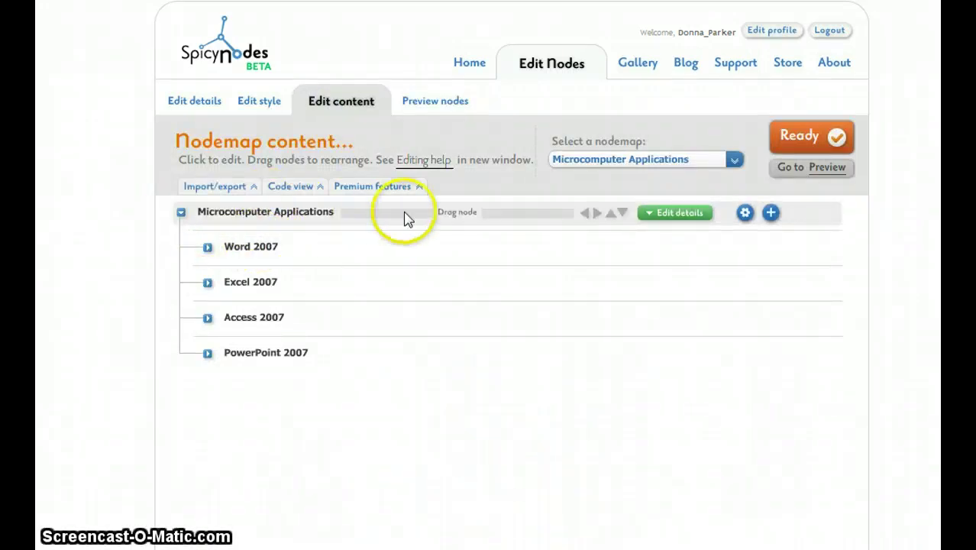
click(770, 217)
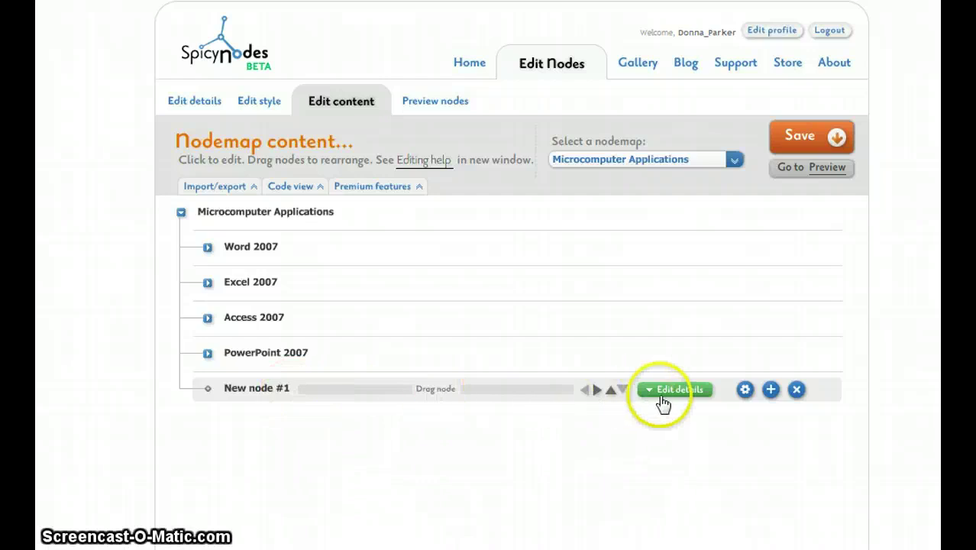
click(662, 397)
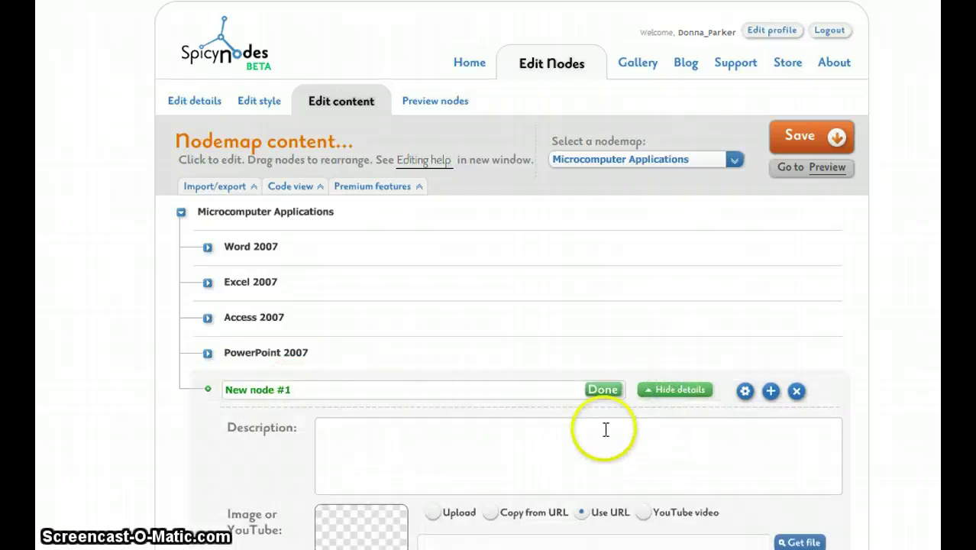
drag(292, 390, 225, 390)
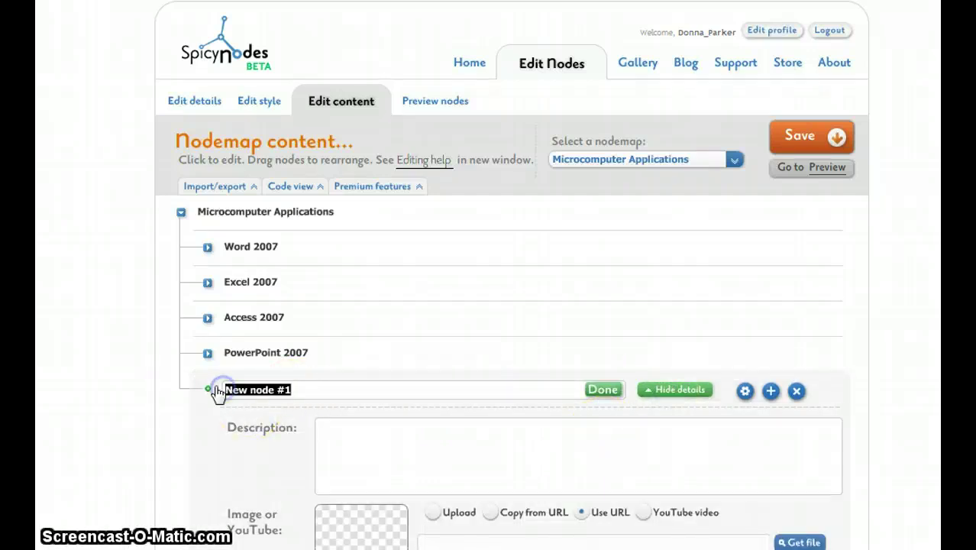
text(Windows)
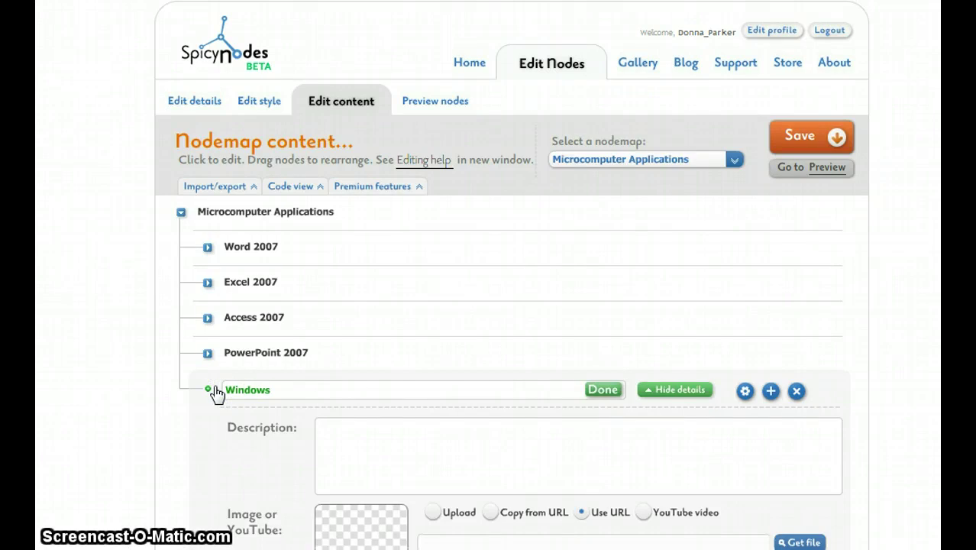
click(373, 449)
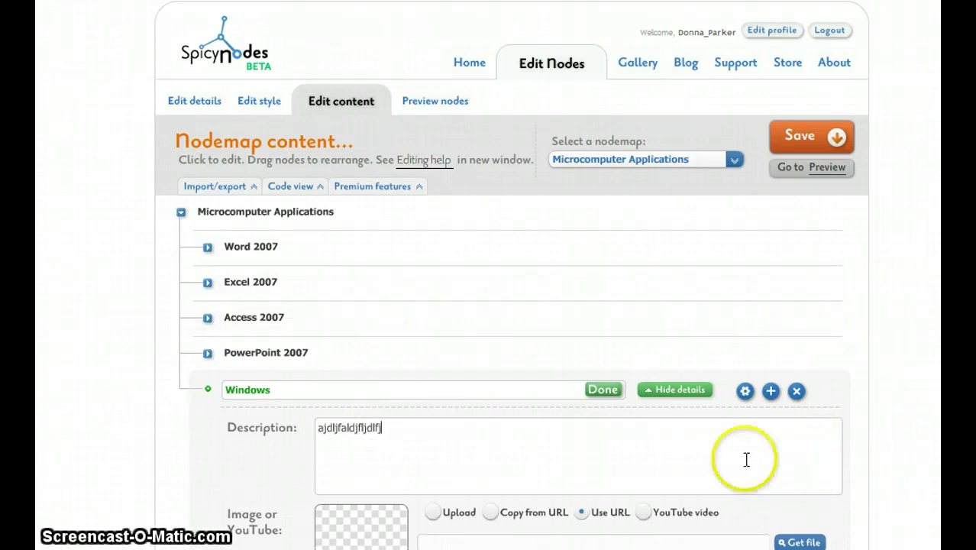
click(602, 392)
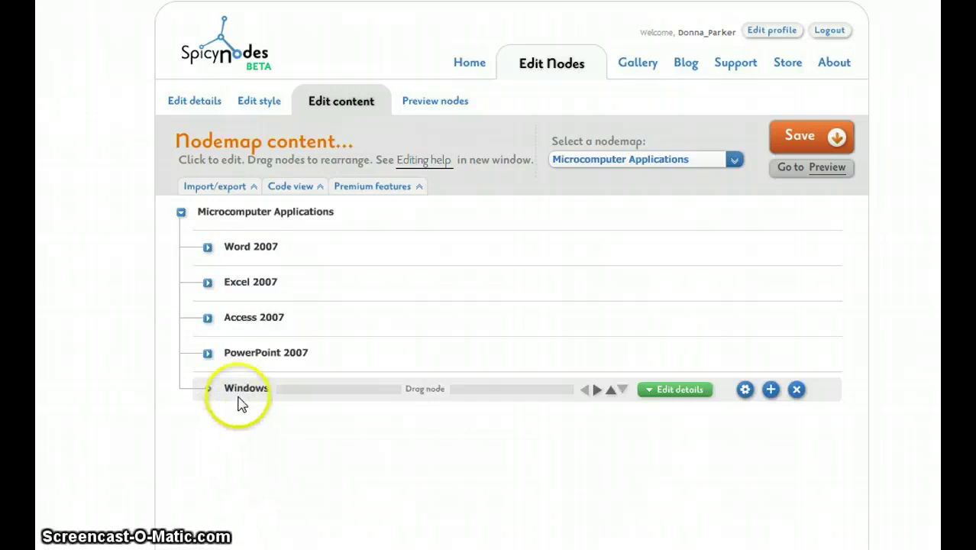
Add a child node under Word 2007, and leave for the home page without saving the content changes.
mouse_move(273, 404)
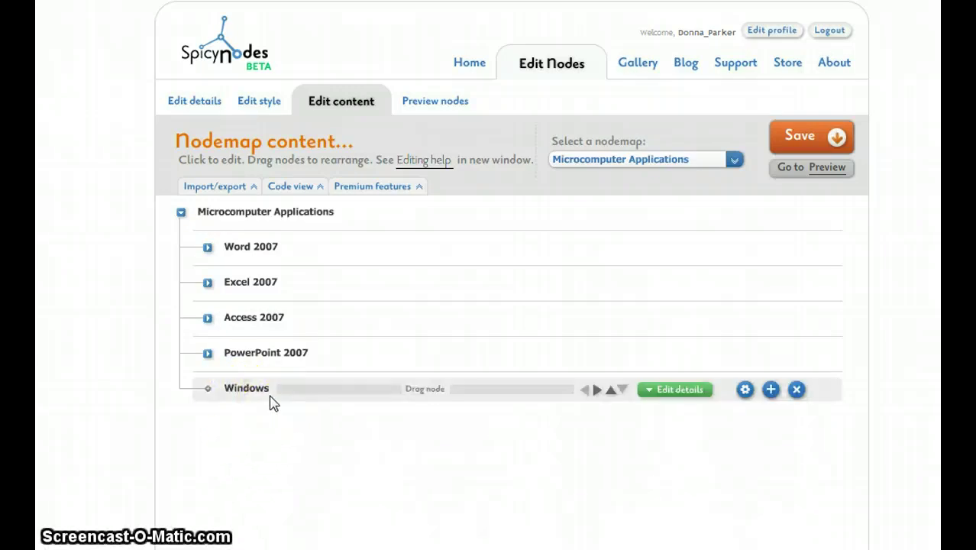
mouse_move(235, 246)
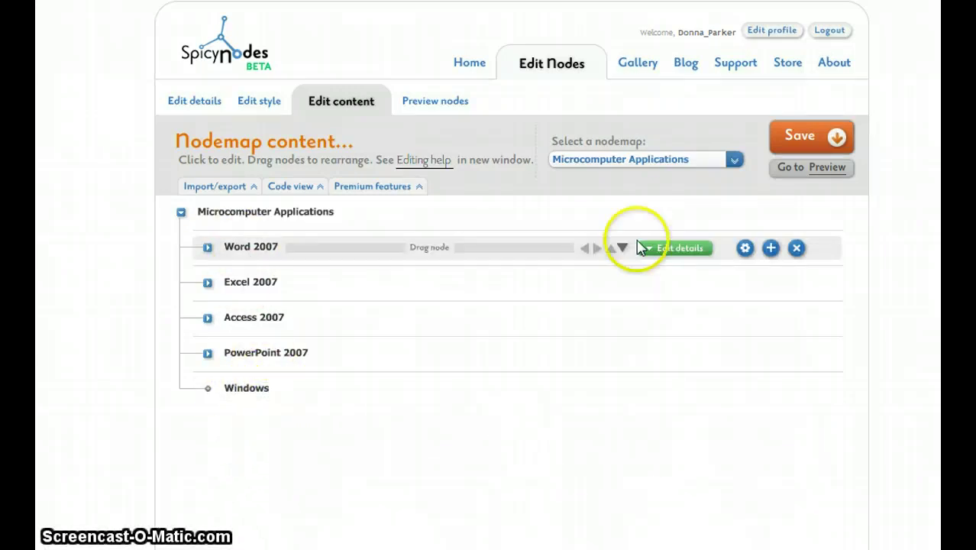
click(771, 249)
mouse_move(294, 434)
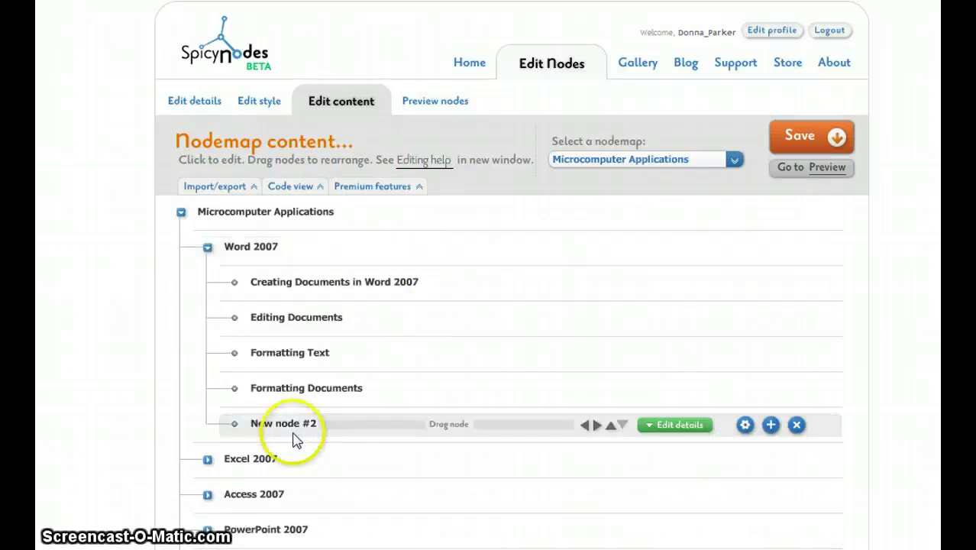
click(481, 71)
click(602, 287)
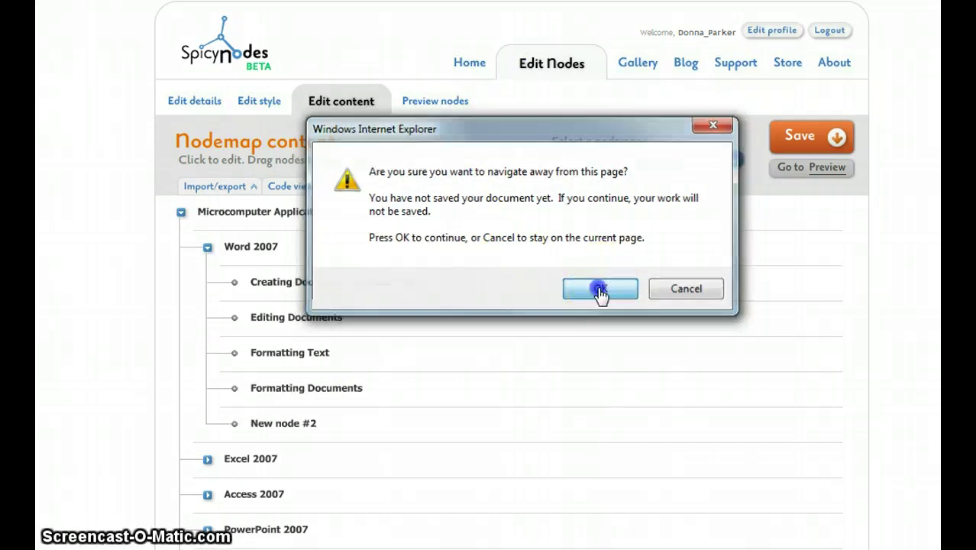